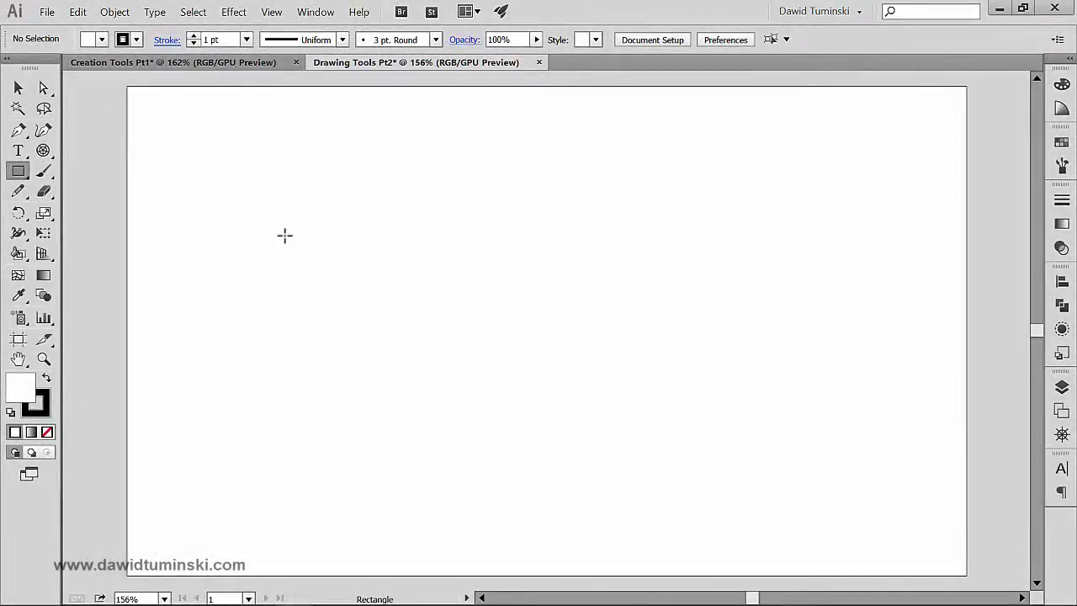
Press and hold the Rectangle Tool to show its flyout, with Rounded Rectangle Tool among the options
click(19, 171)
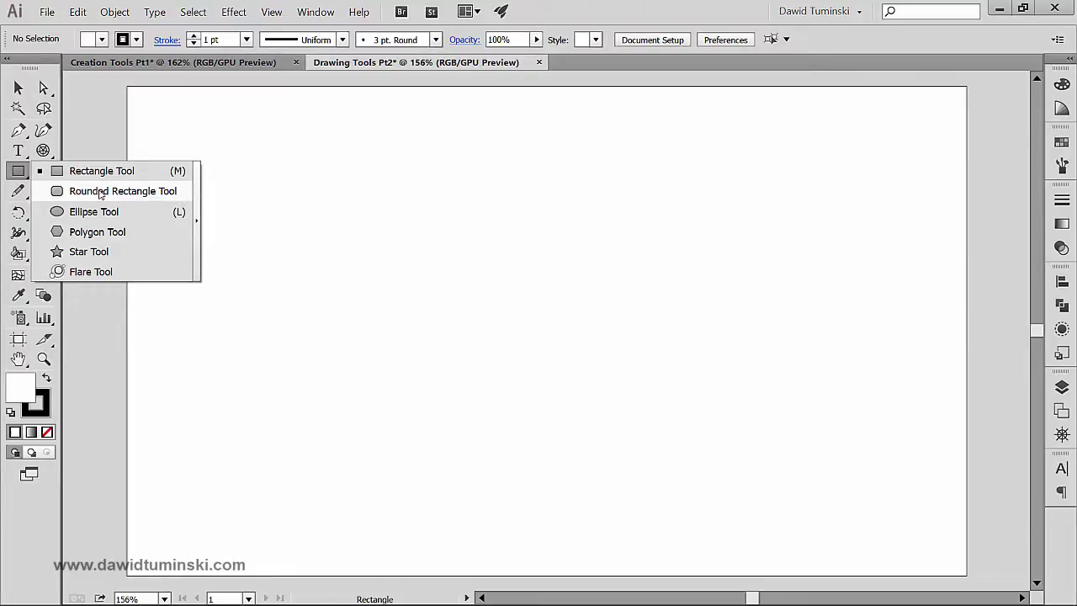
Drag out a wide rectangle with the Rounded Rectangle Tool, raising its corner radius with Up
click(100, 193)
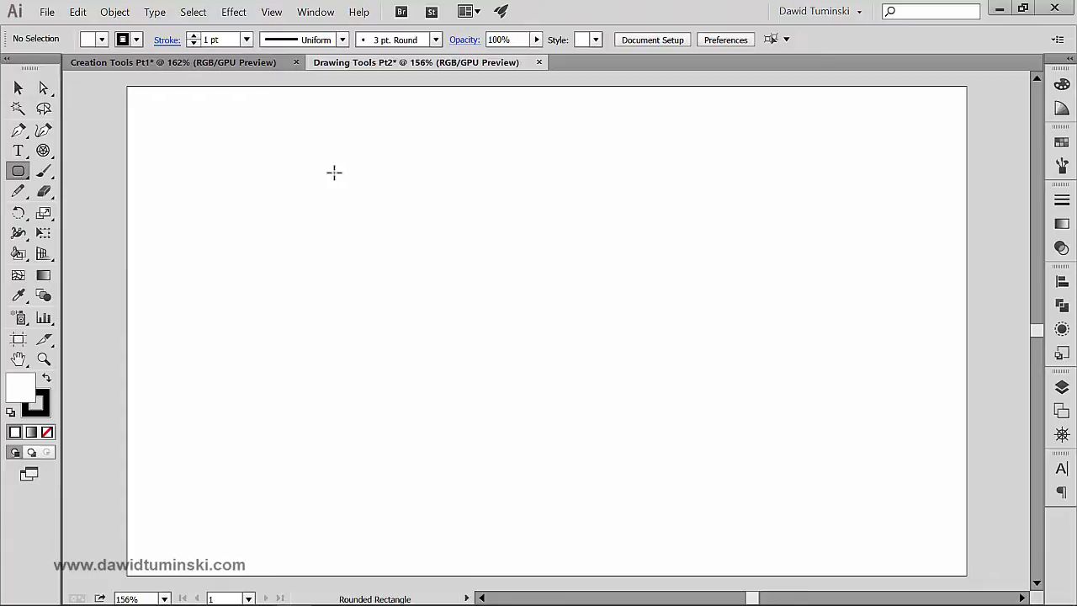
drag(334, 174, 583, 406)
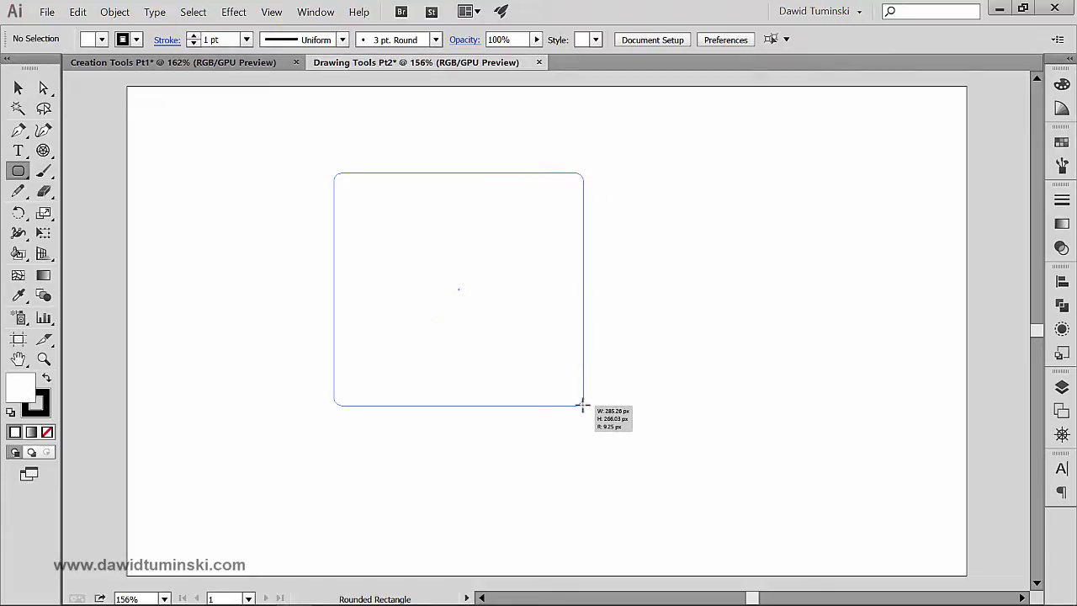
key(Up)
key(Up)
key(Up)
key(Up)
key(Up)
key(Up)
key(Up)
key(Up)
drag(582, 406, 704, 348)
key(Up)
key(Up)
key(Up)
key(Up)
key(Up)
key(Up)
key(Up)
key(Up)
key(Up)
key(Up)
key(Up)
key(Up)
key(Up)
key(Up)
key(Up)
key(Up)
key(Up)
key(Up)
key(Up)
key(Up)
key(Up)
key(Up)
key(Up)
key(Up)
key(Up)
key(Up)
key(Up)
key(Up)
key(Up)
key(Up)
key(Up)
key(Up)
key(Up)
key(Up)
key(Up)
key(Up)
key(Up)
key(Up)
key(Up)
key(Up)
key(Up)
key(Up)
key(Up)
key(Up)
key(Up)
key(Up)
key(Up)
key(Up)
key(Up)
key(Up)
key(Up)
key(Up)
key(Up)
key(Up)
key(Up)
key(Up)
key(Up)
key(Up)
key(Up)
key(Up)
key(Up)
key(Up)
key(Up)
key(Up)
key(Up)
key(Up)
key(Up)
key(Up)
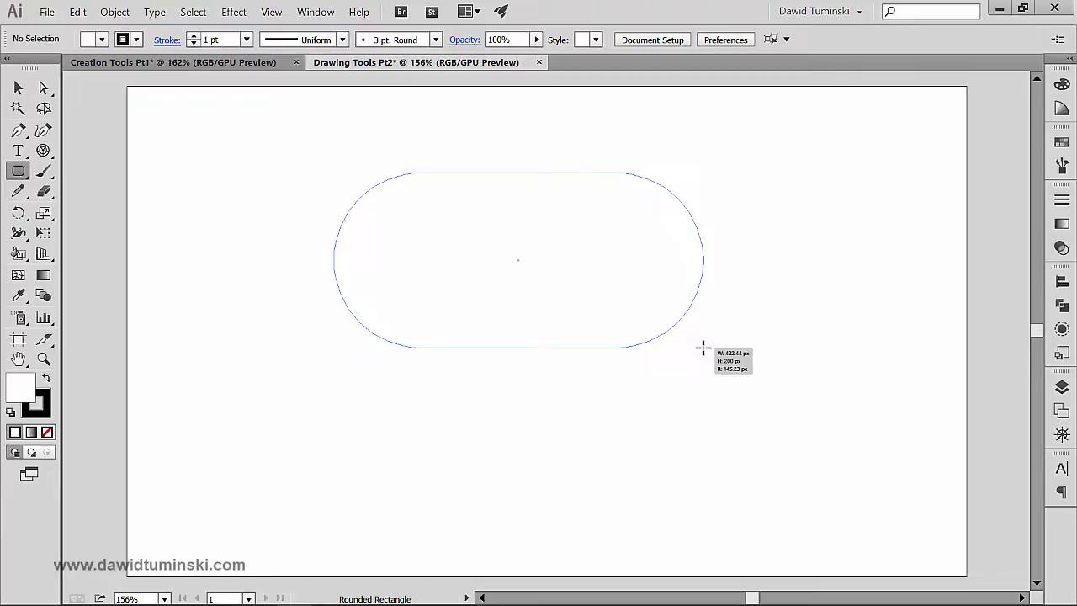
drag(703, 348, 704, 353)
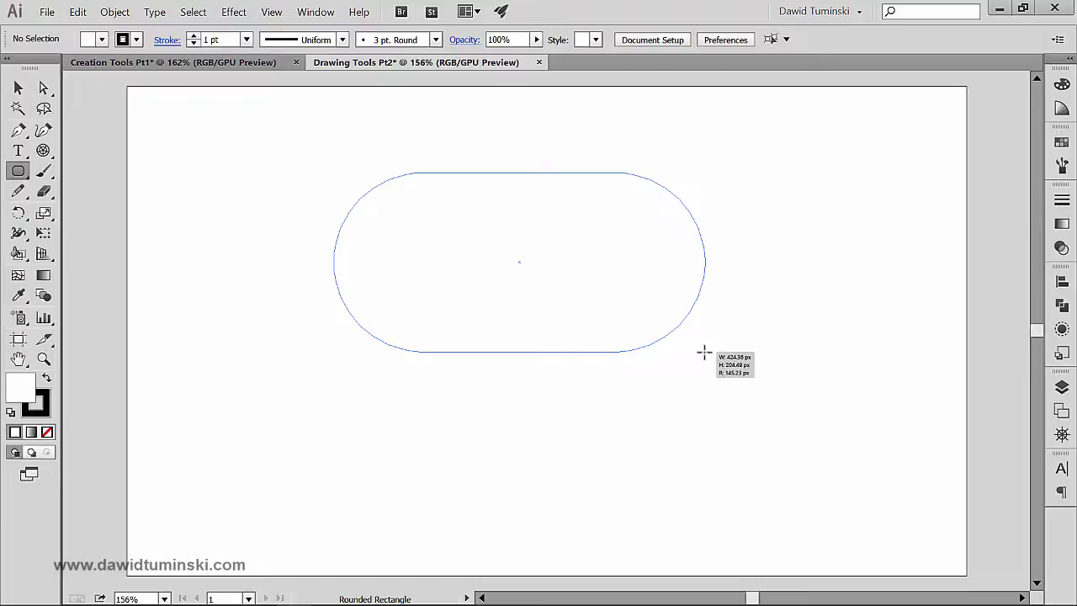
drag(704, 352, 704, 353)
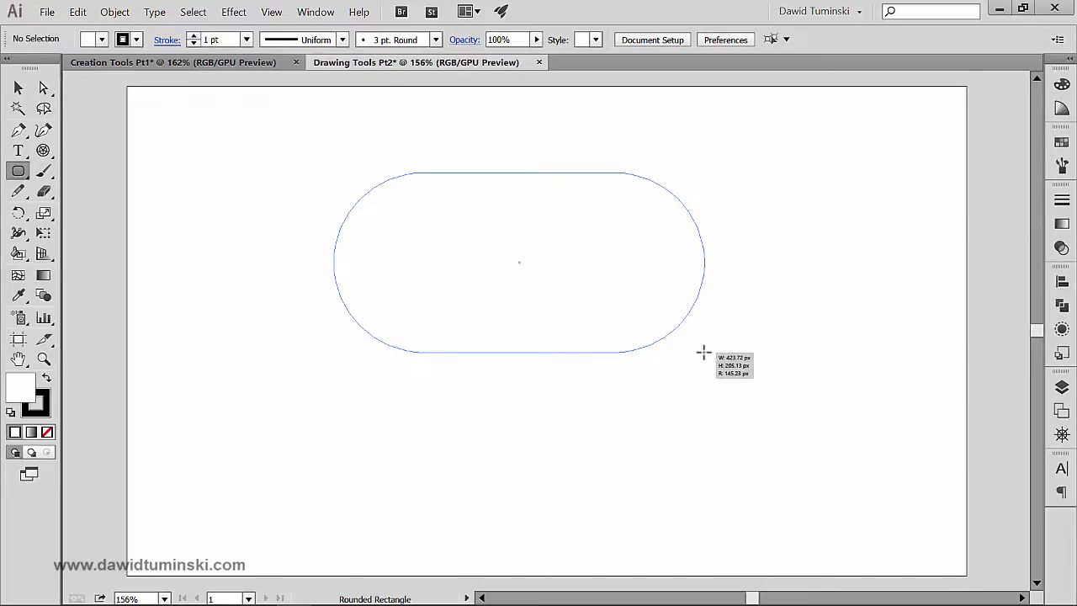
Toggle the corners square and fully round, then settle on a moderate corner radius
key(Left)
drag(703, 352, 692, 431)
key(Right)
key(Down)
key(Down)
key(Down)
key(Down)
key(Down)
key(Down)
key(Down)
key(Down)
key(Down)
key(Down)
key(Down)
key(Down)
key(Down)
key(Down)
key(Down)
key(Down)
key(Down)
key(Down)
key(Down)
key(Down)
key(Down)
key(Down)
key(Down)
key(Down)
key(Down)
key(Down)
key(Down)
key(Down)
key(Down)
key(Down)
key(Down)
key(Down)
key(Down)
key(Down)
key(Down)
key(Down)
key(Down)
key(Down)
key(Down)
key(Down)
key(Down)
key(Down)
key(Down)
key(Down)
key(Down)
key(Down)
key(Down)
key(Down)
key(Down)
key(Down)
key(Down)
key(Down)
key(Down)
key(Down)
key(Down)
key(Down)
key(Down)
key(Down)
key(Down)
key(Down)
key(Up)
key(Up)
key(Up)
key(Up)
key(Up)
key(Up)
key(Up)
key(Up)
key(Up)
key(Up)
key(Up)
key(Up)
key(Up)
key(Up)
key(Up)
key(Up)
key(Up)
key(Up)
key(Up)
key(Up)
key(Down)
key(Down)
key(Down)
key(Down)
key(Down)
key(Down)
key(Down)
key(Down)
key(Down)
key(Down)
key(Down)
key(Down)
key(Down)
key(Down)
key(Down)
key(Down)
key(Down)
key(Down)
key(Down)
key(Down)
Finish the wide rectangle, then create a 200 × 200 px square with 30 px corner radius
drag(668, 376, 591, 345)
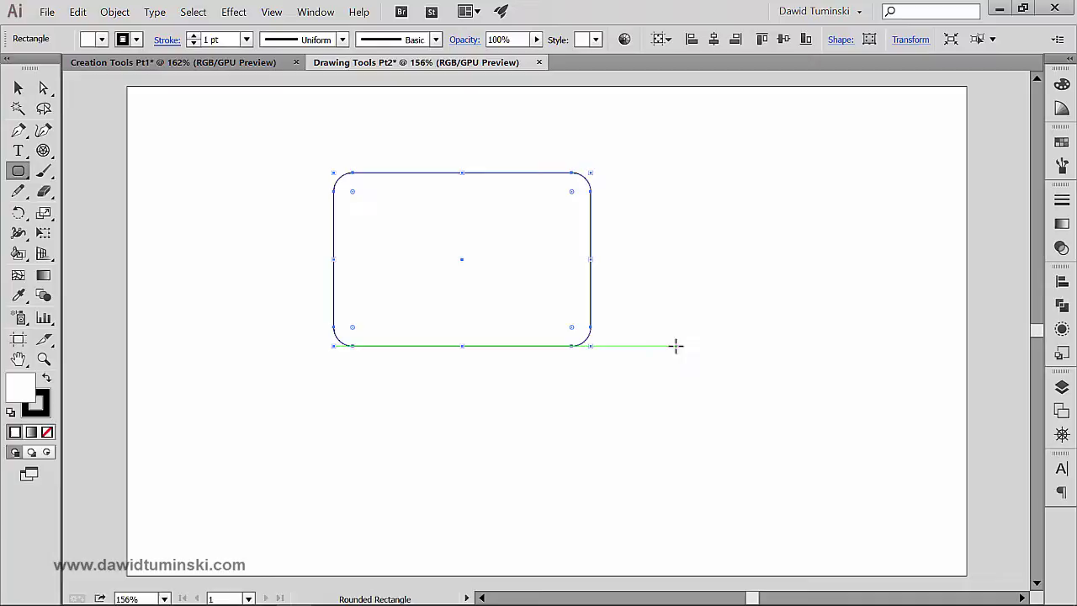
click(728, 212)
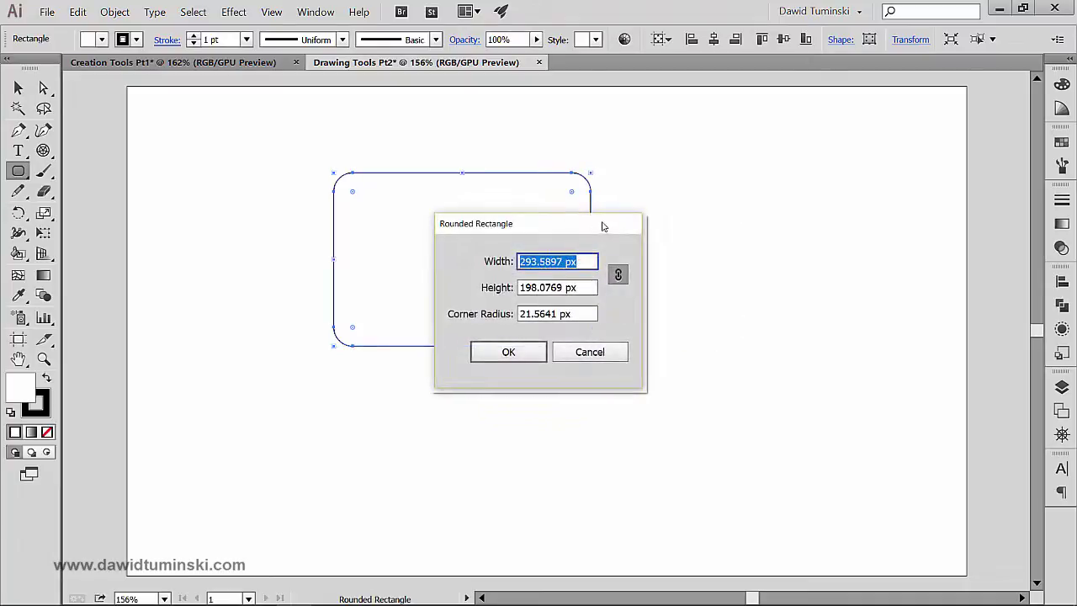
drag(604, 224, 794, 150)
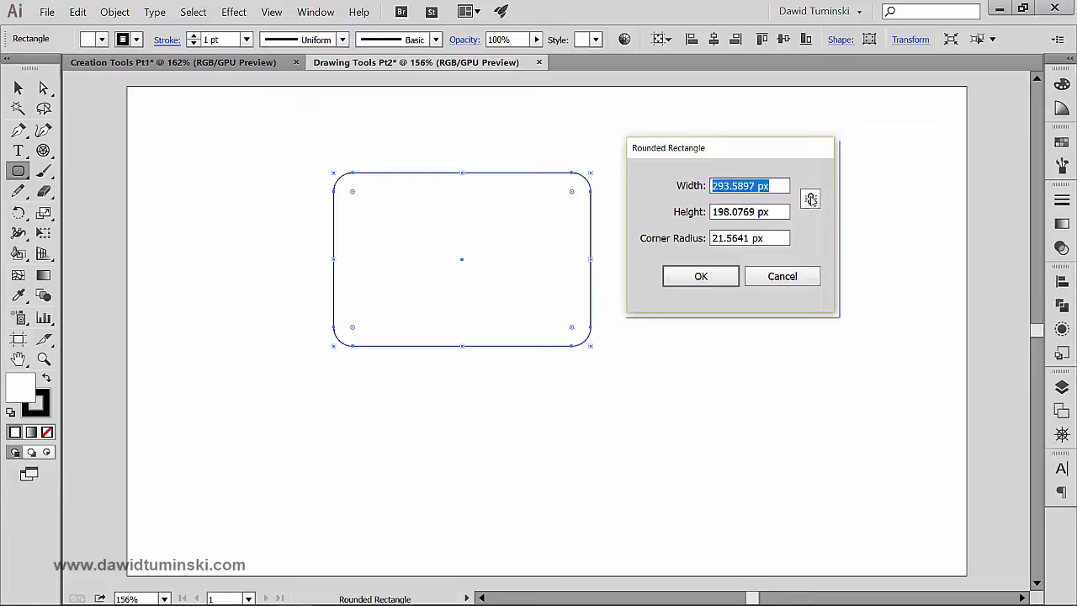
click(810, 198)
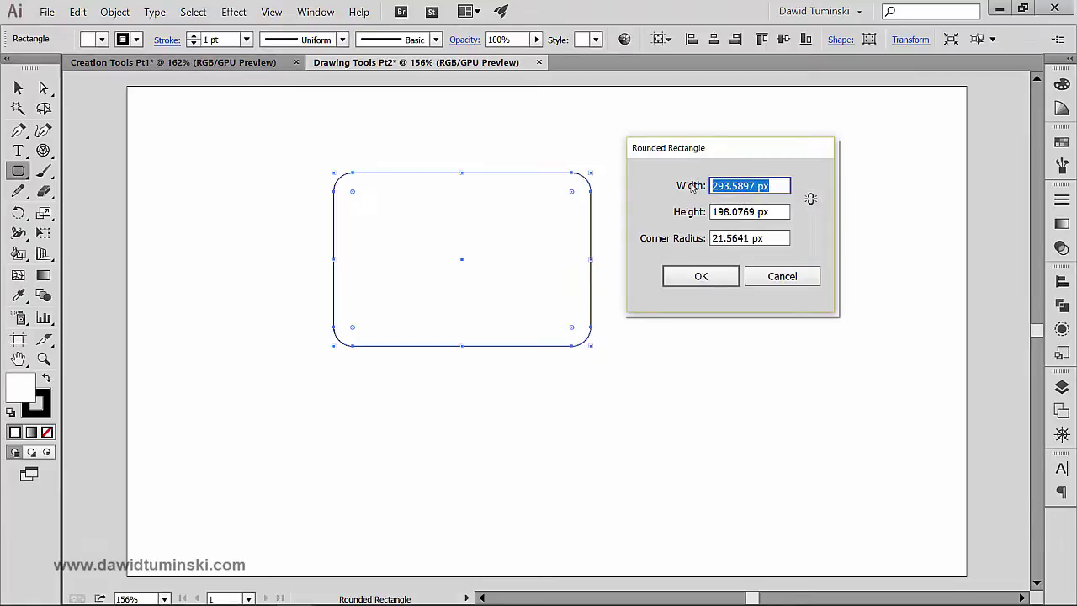
text(200)
key(Tab)
text(200)
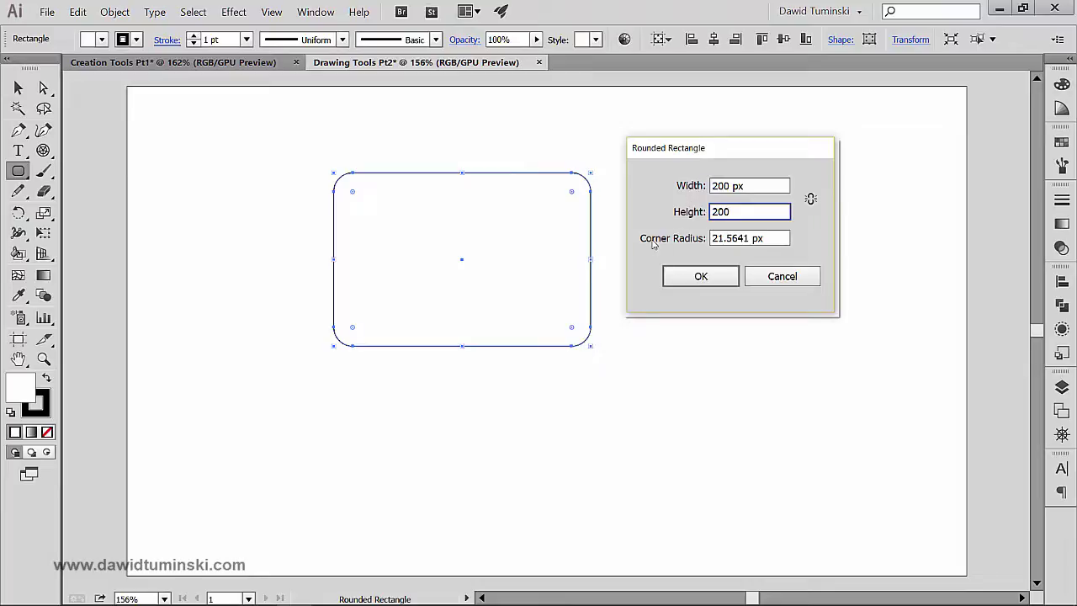
key(Tab)
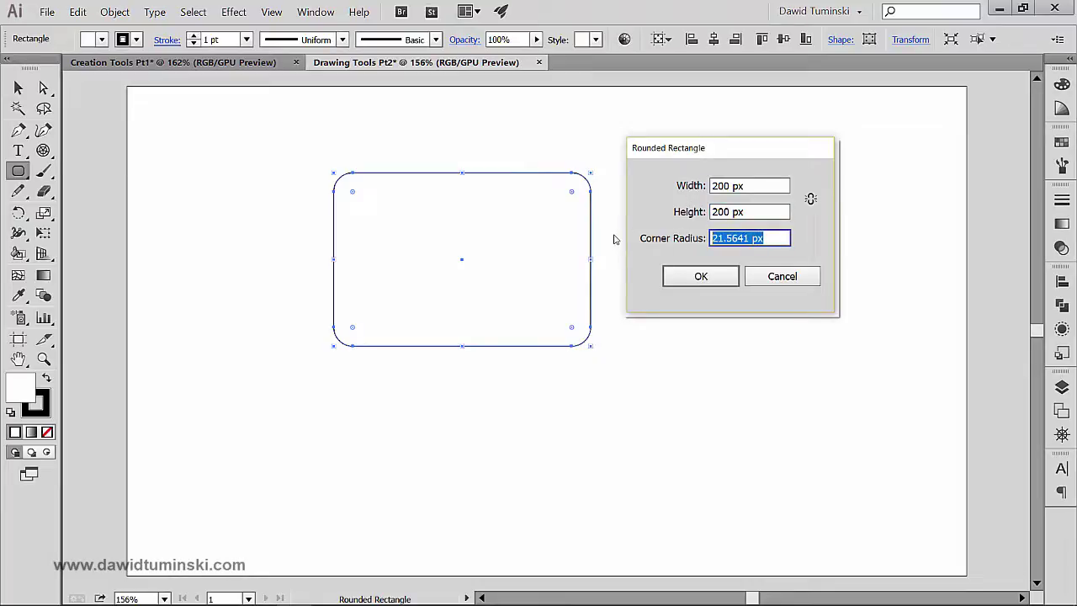
text(30)
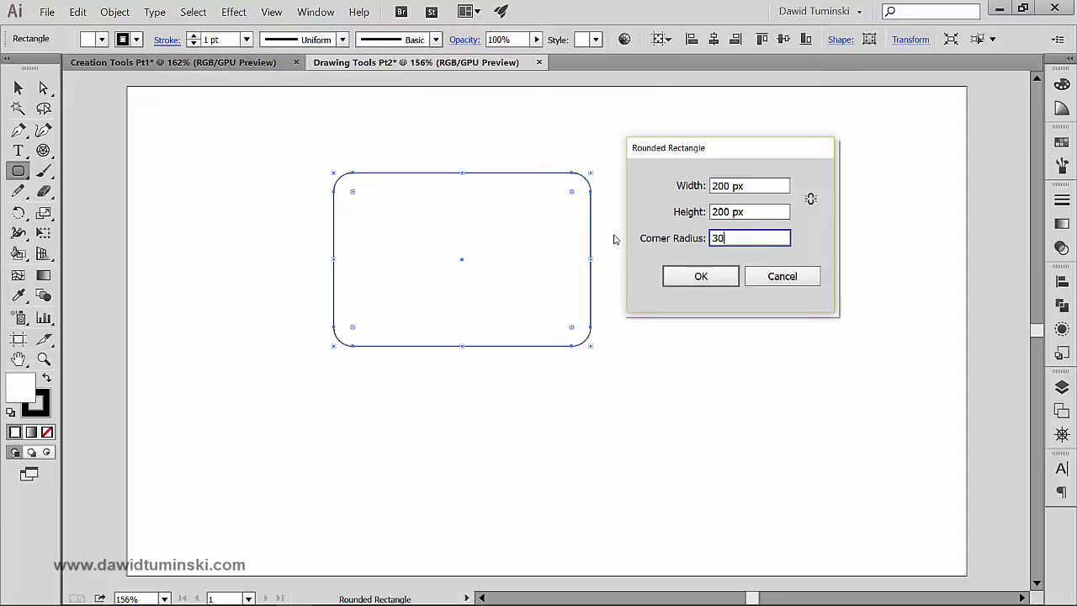
key(Return)
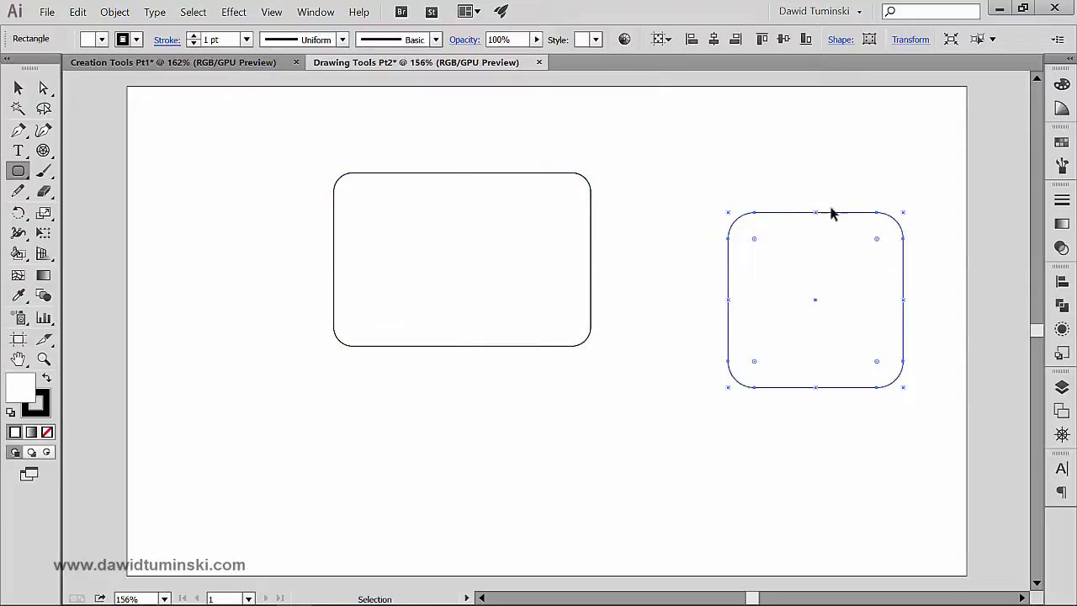
Nudge the rounded square slightly up and left, deselect it, then Ctrl-click to reselect it
drag(815, 300, 786, 289)
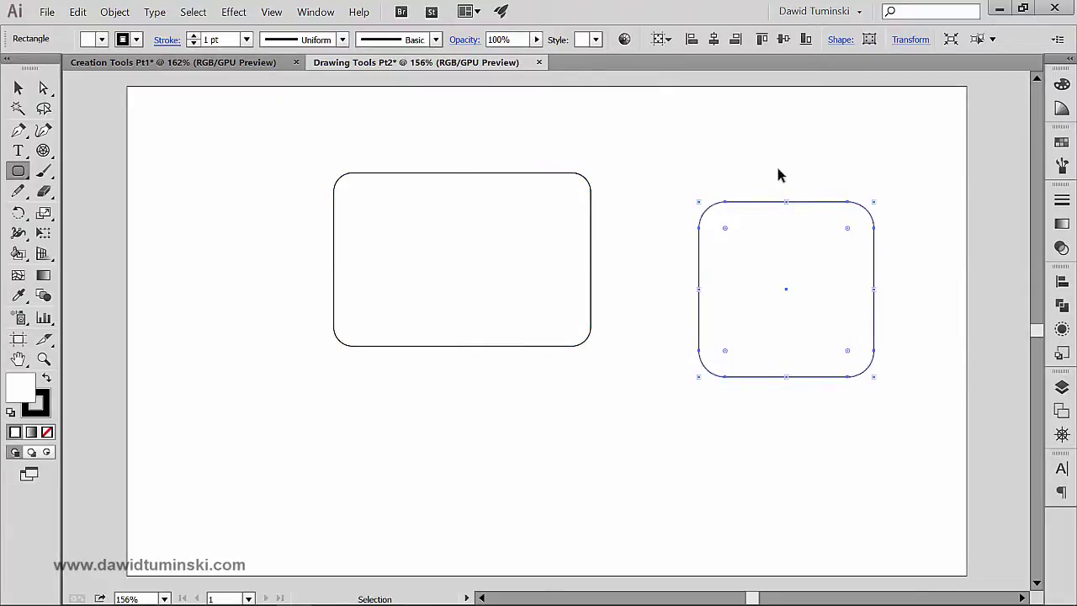
ctrl+click(778, 175)
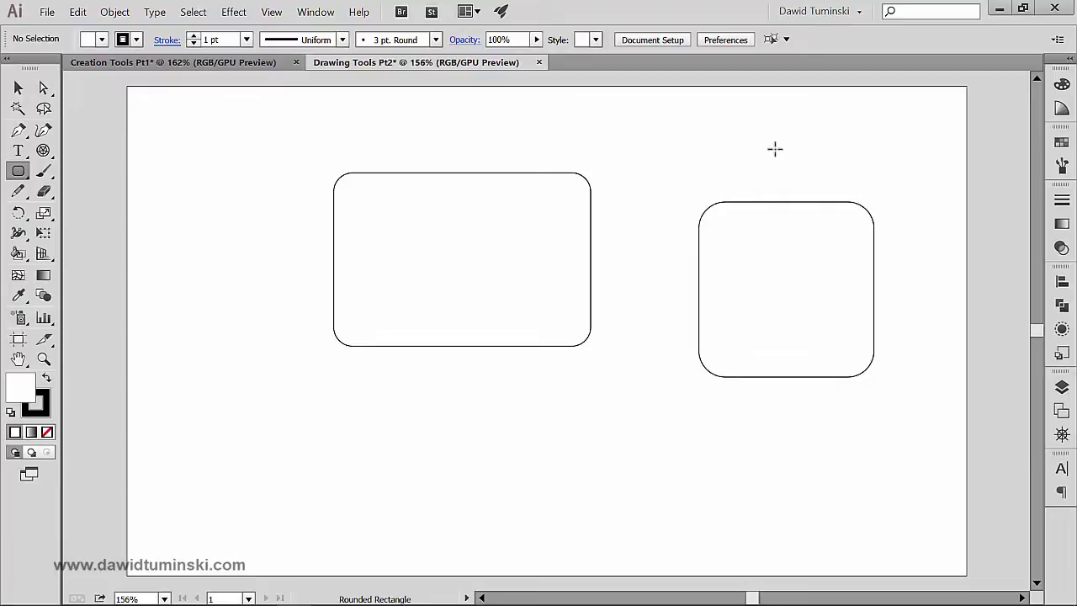
key(ctrl)
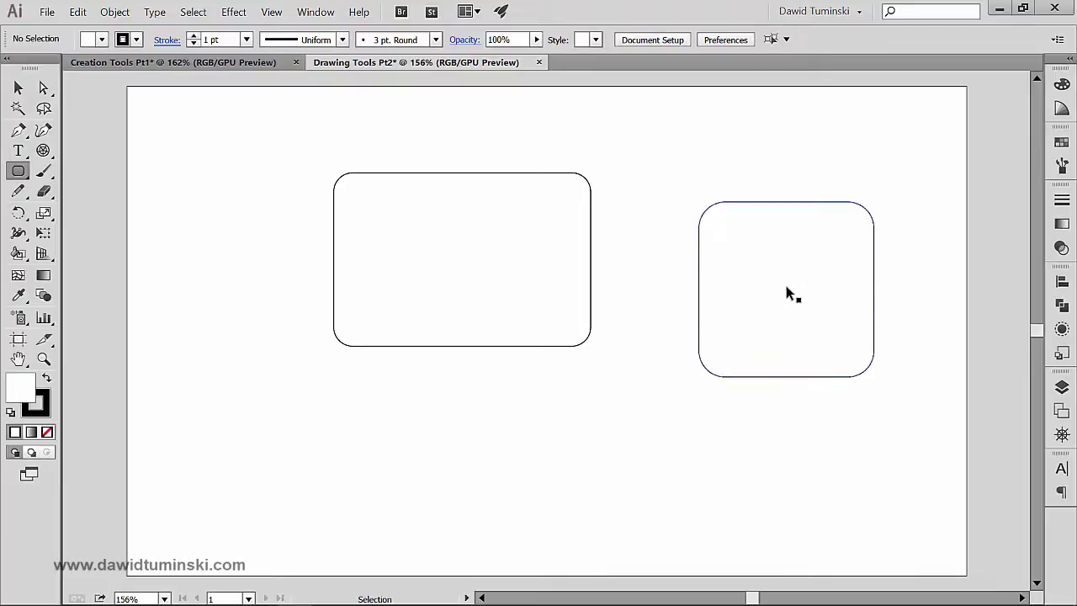
ctrl+click(786, 285)
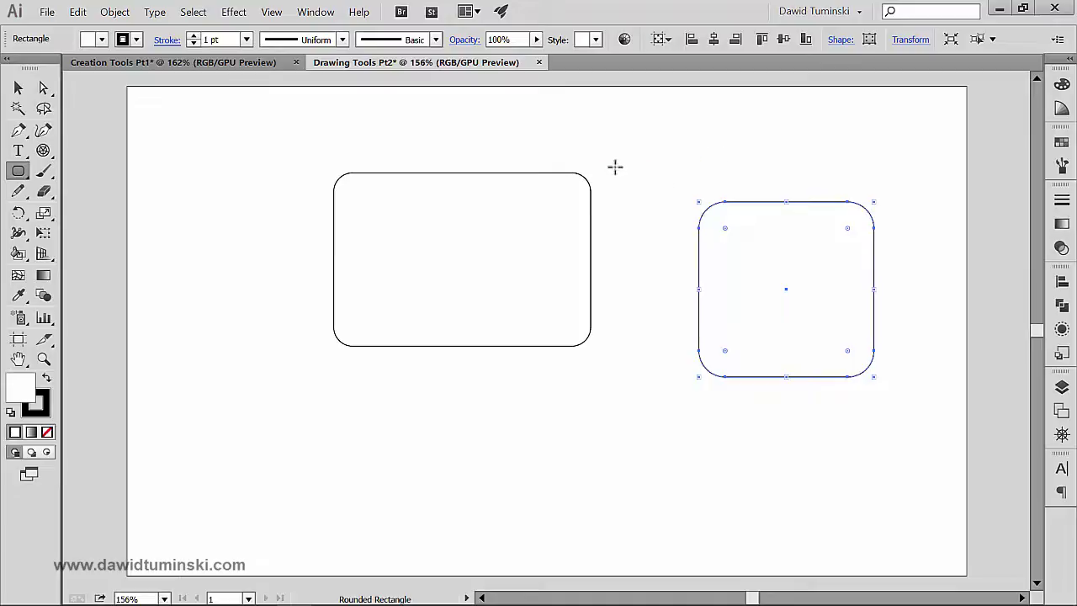
Drag the square's live corner widget out and back to about 20 px corner radius
drag(726, 232, 800, 301)
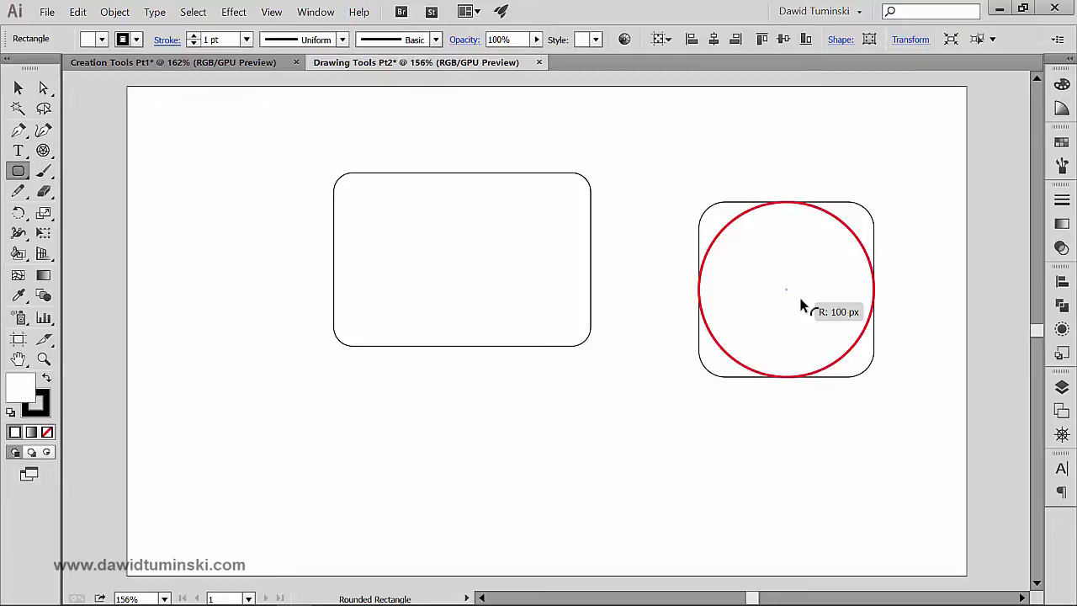
drag(800, 305, 739, 257)
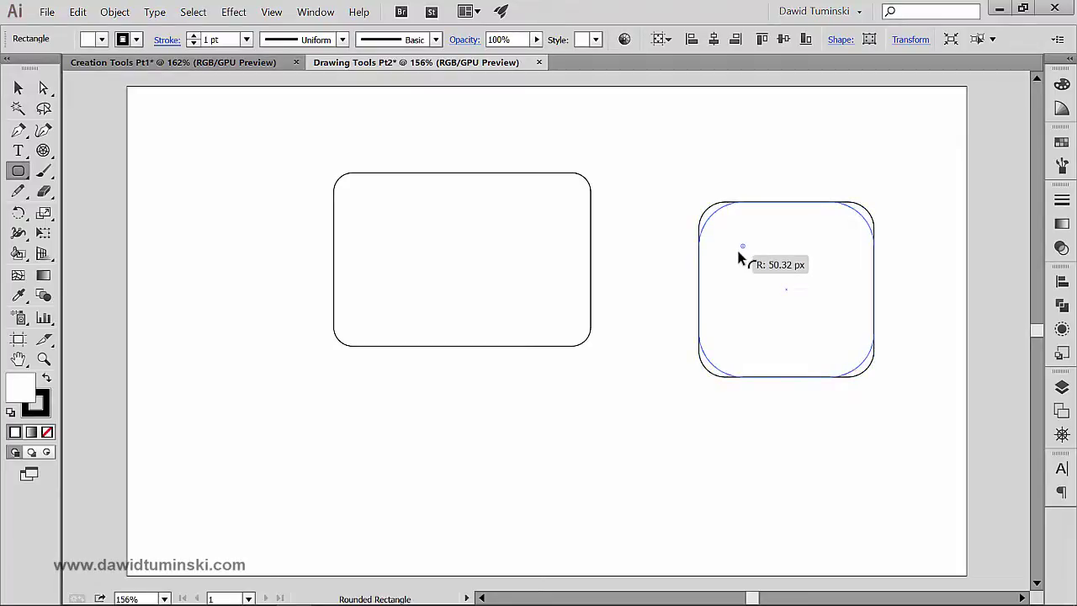
drag(739, 257, 725, 229)
Delete both shapes and start dragging a new rounded rectangle, trying different corner radii
key(Delete)
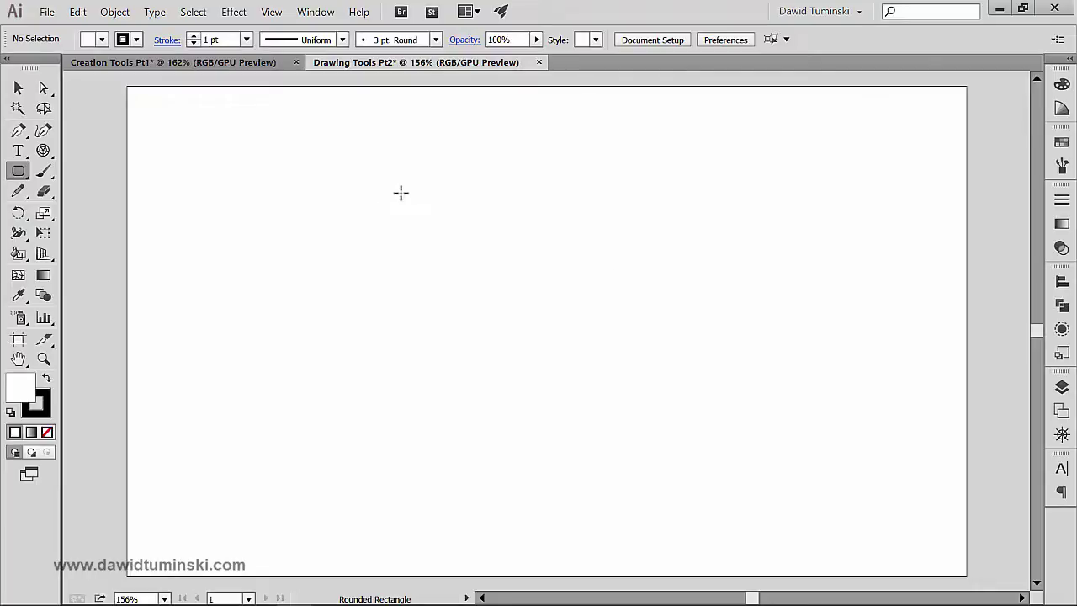
drag(377, 175, 619, 371)
key(Up)
key(Down)
key(Down)
key(Right)
key(Left)
key(Right)
key(Left)
Set a 39 px corner radius and draw the shape as a large square from its centre
key(Right)
key(Left)
key(Right)
key(Left)
key(Up)
key(Up)
key(Up)
key(Up)
key(Up)
key(Up)
key(Up)
key(Up)
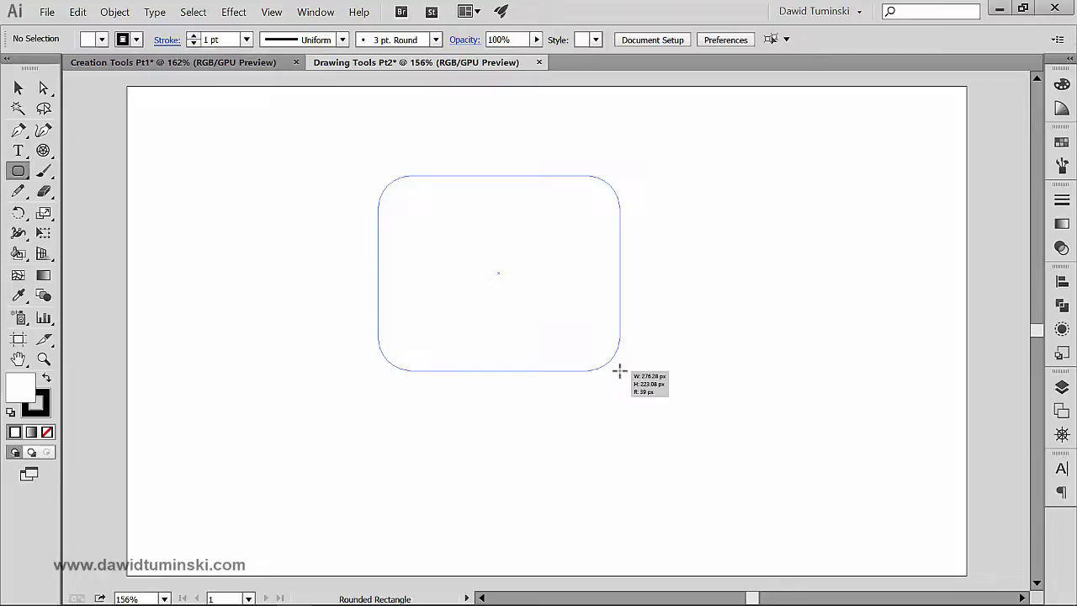
drag(619, 371, 506, 299)
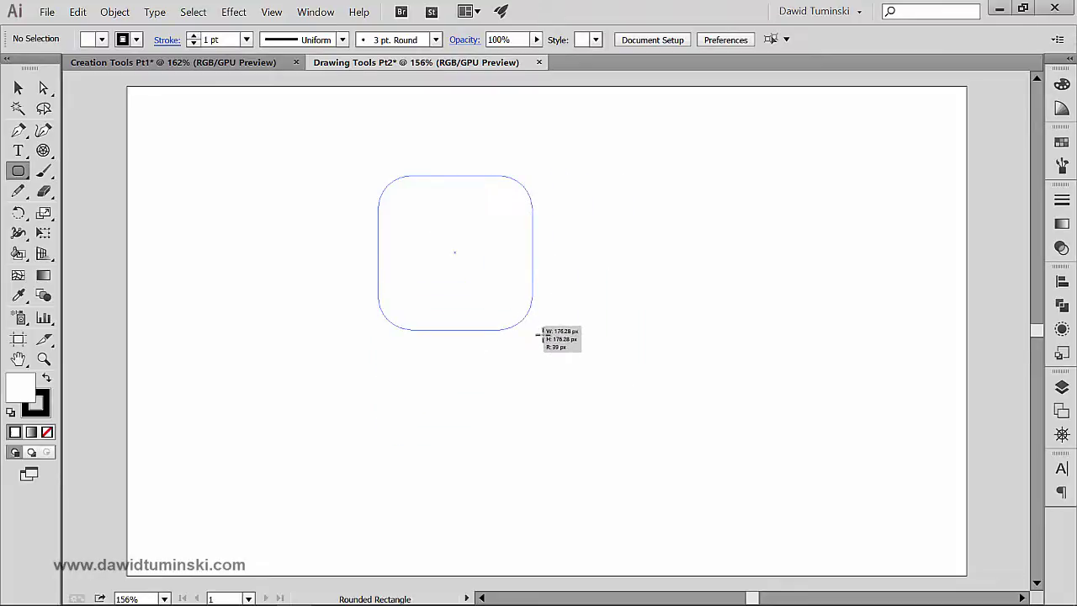
mouse_move(538, 335)
mouse_down()
mouse_move(585, 387)
mouse_move(413, 230)
mouse_move(446, 238)
mouse_move(433, 225)
mouse_move(644, 410)
mouse_move(614, 380)
mouse_move(620, 411)
mouse_move(664, 363)
mouse_move(656, 399)
mouse_move(659, 388)
mouse_up()
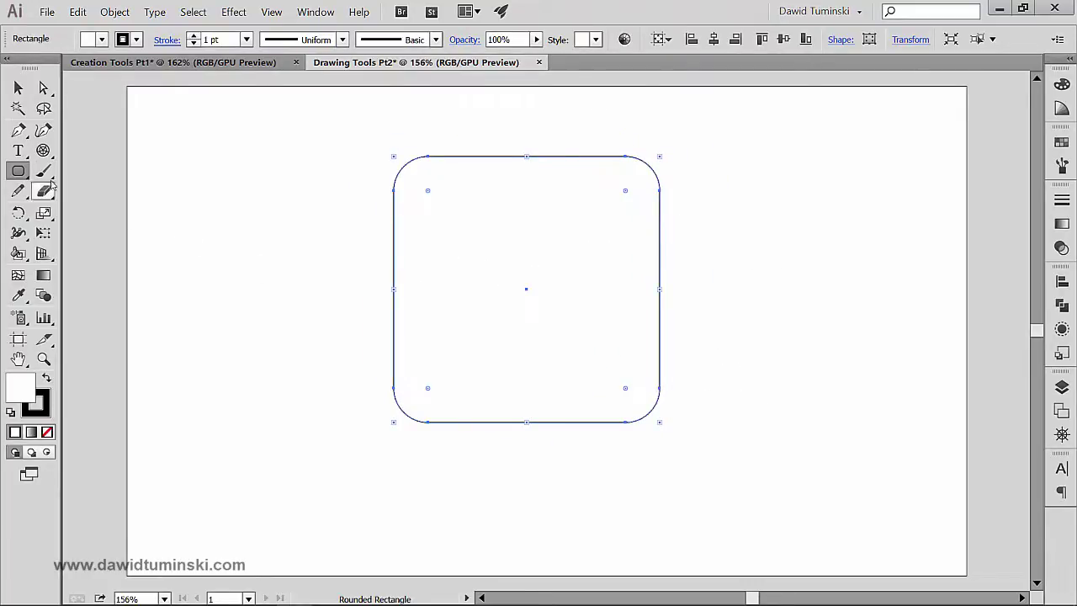
Press and hold the Rounded Rectangle Tool to show the shape tools flyout
click(22, 171)
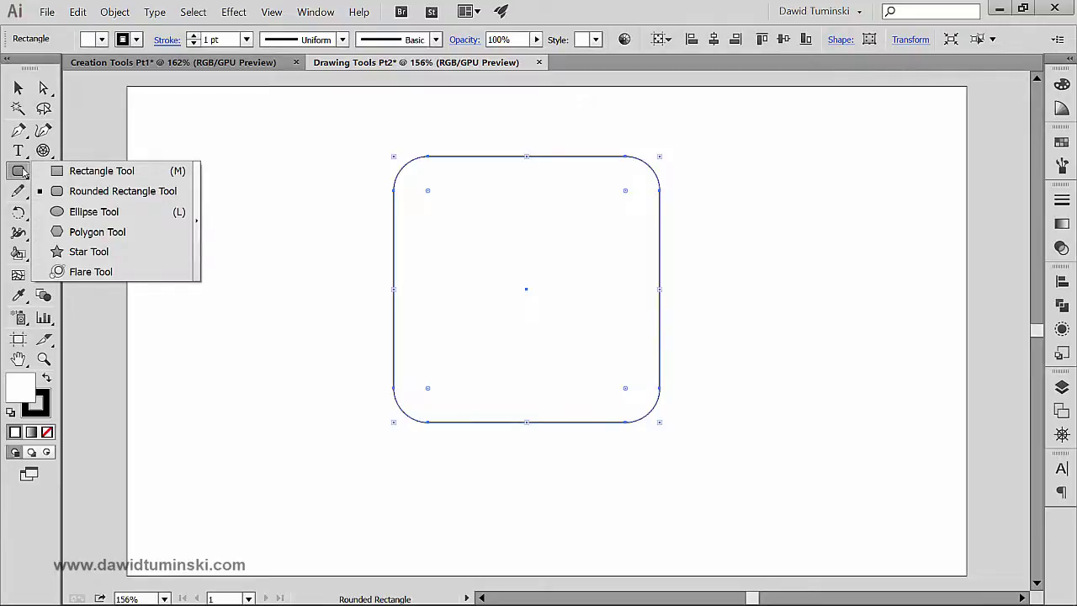